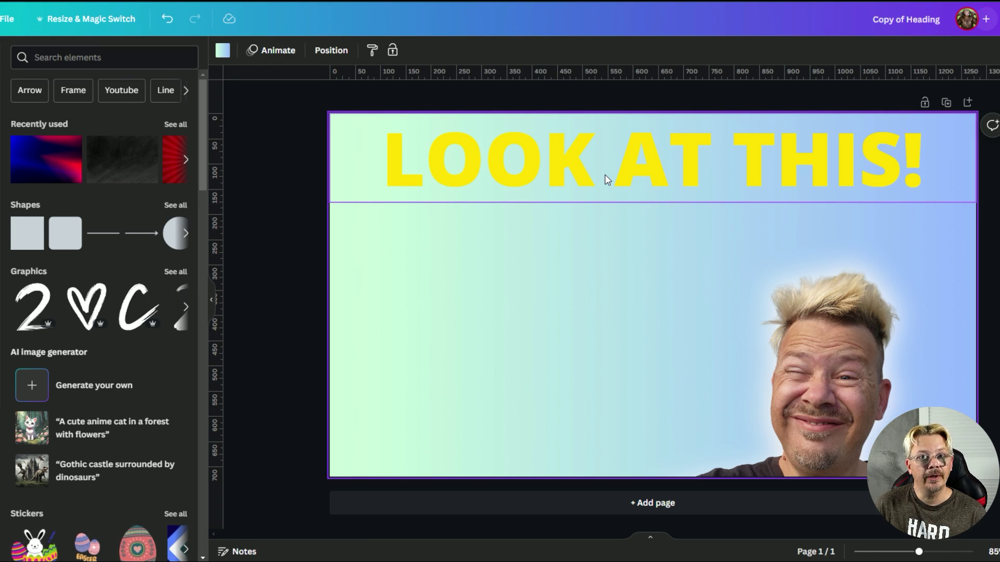
Step: Give the yellow LOOK AT THIS! heading a dark purple Outline effect
left_click(604, 174)
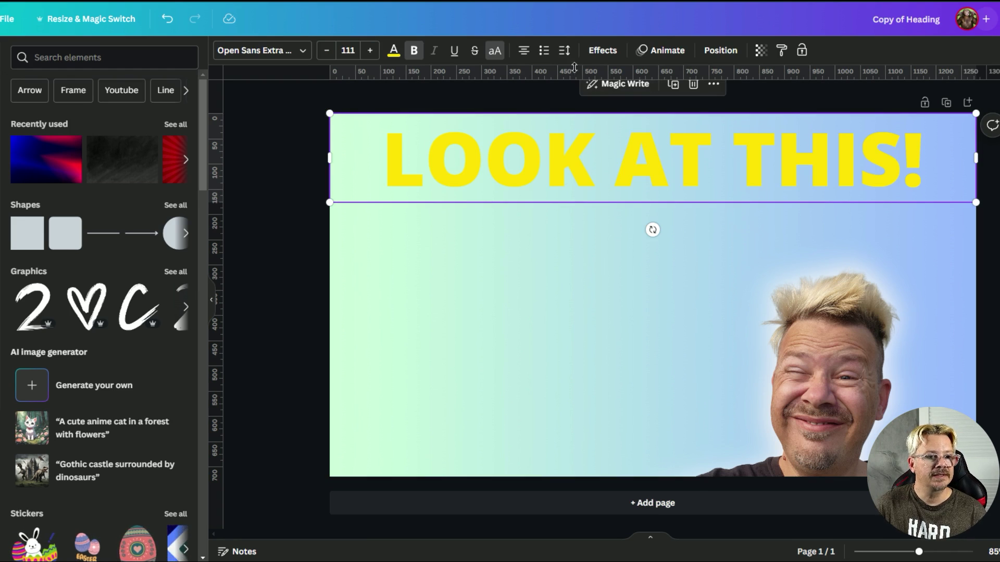
left_click(612, 57)
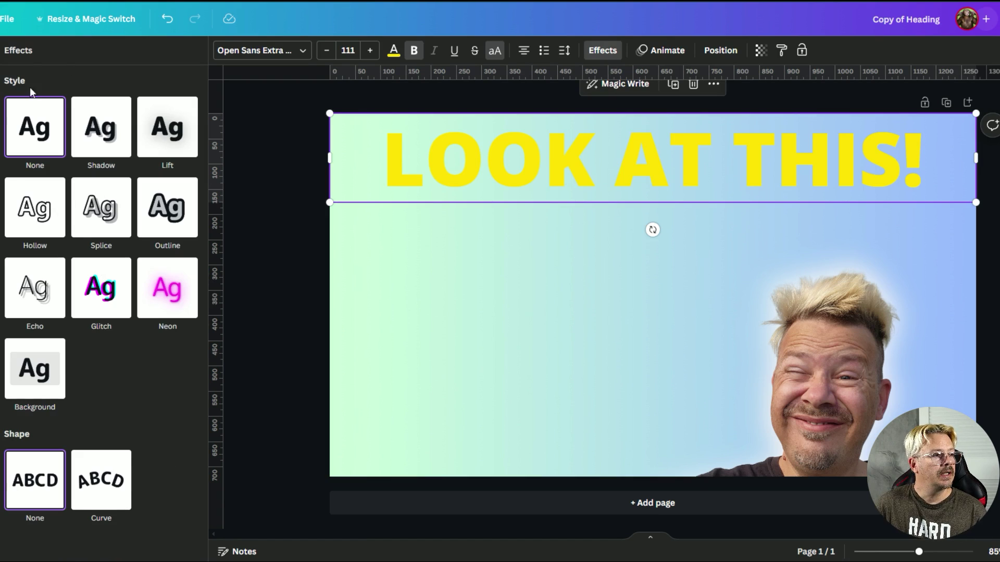
left_click(168, 208)
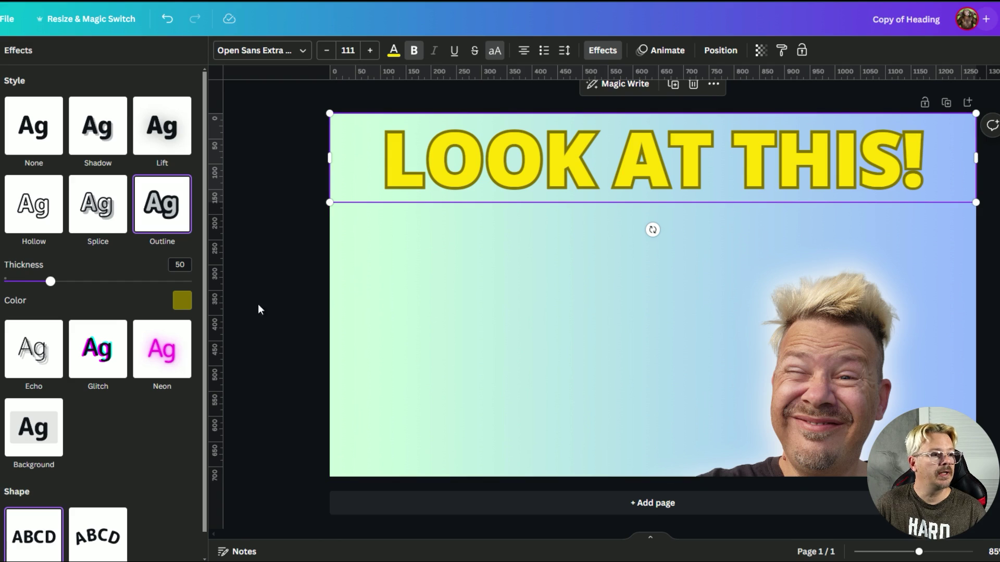
left_click(181, 300)
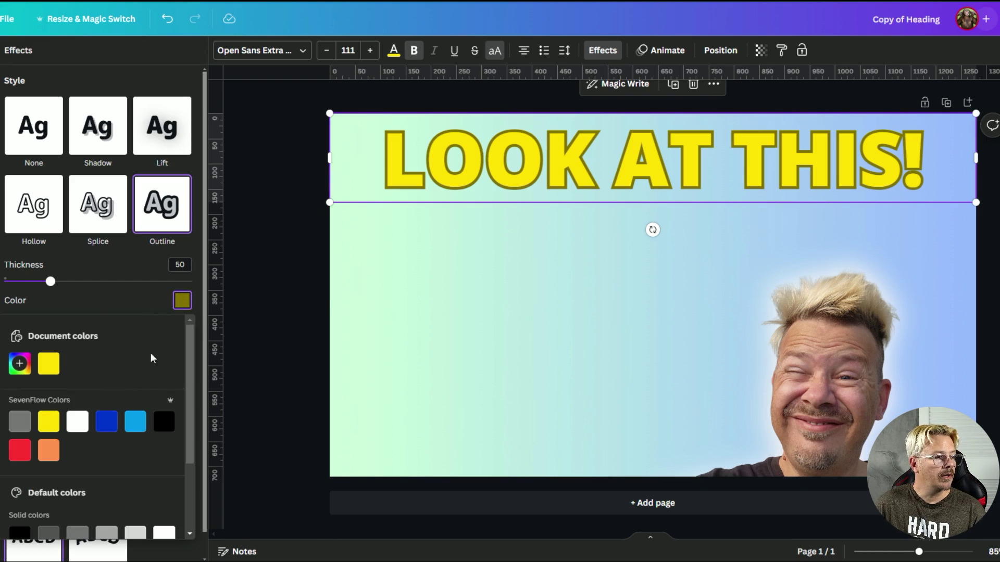
left_click(108, 424)
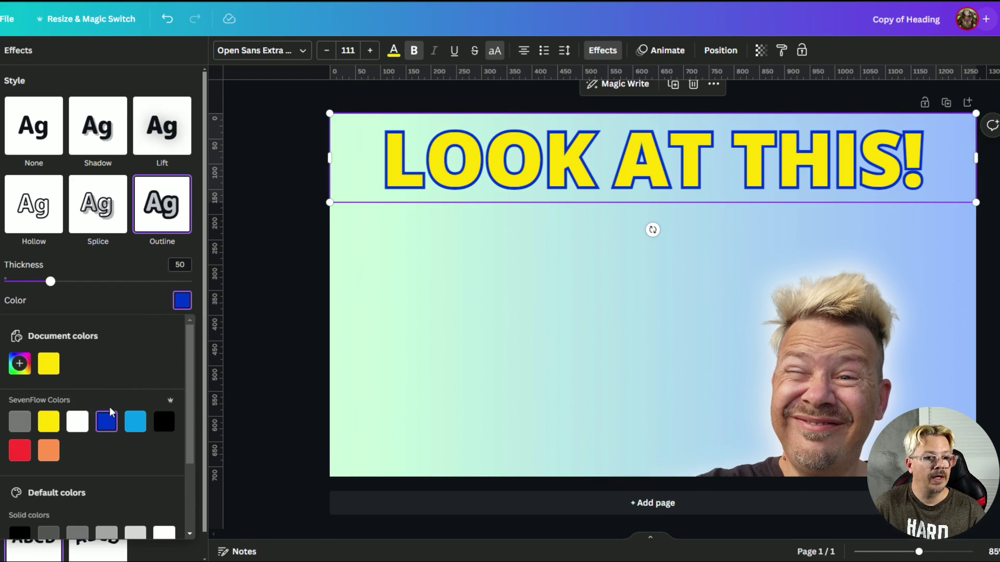
scroll(135, 340, "down", 2)
left_click(163, 462)
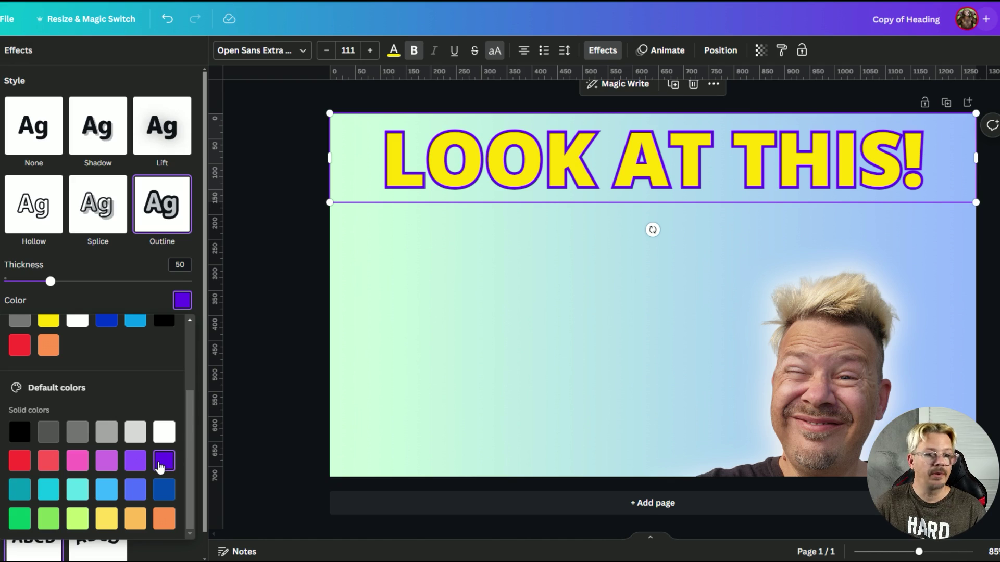
Step: Deselect and reselect the heading to check the outline and its Effects settings
left_click(399, 282)
left_click(586, 153)
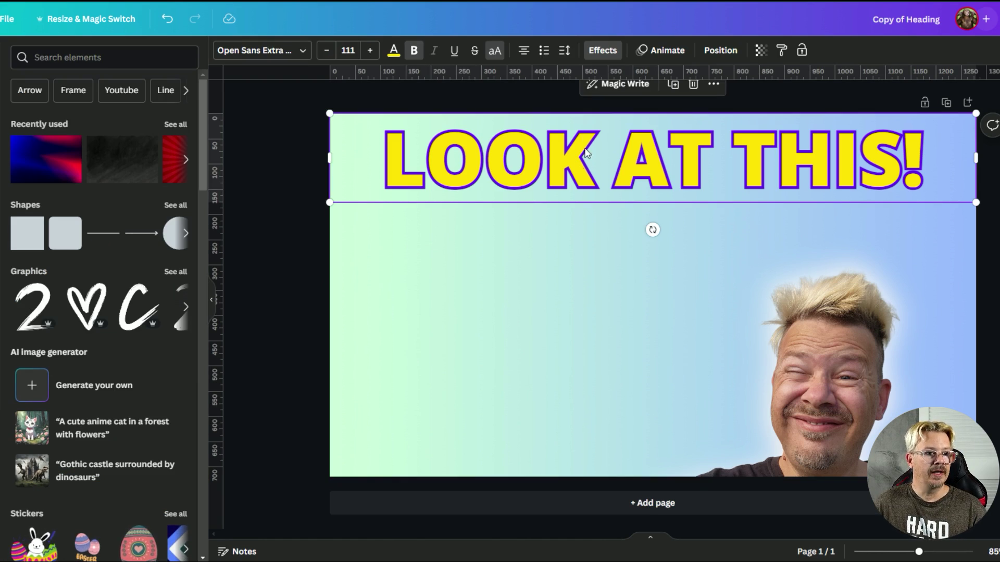
left_click(604, 51)
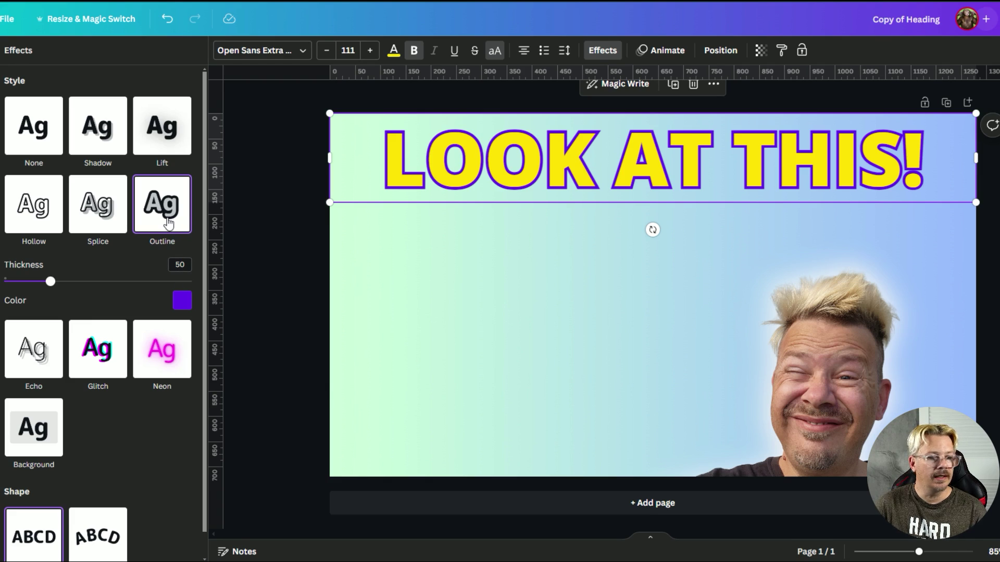
left_click(408, 289)
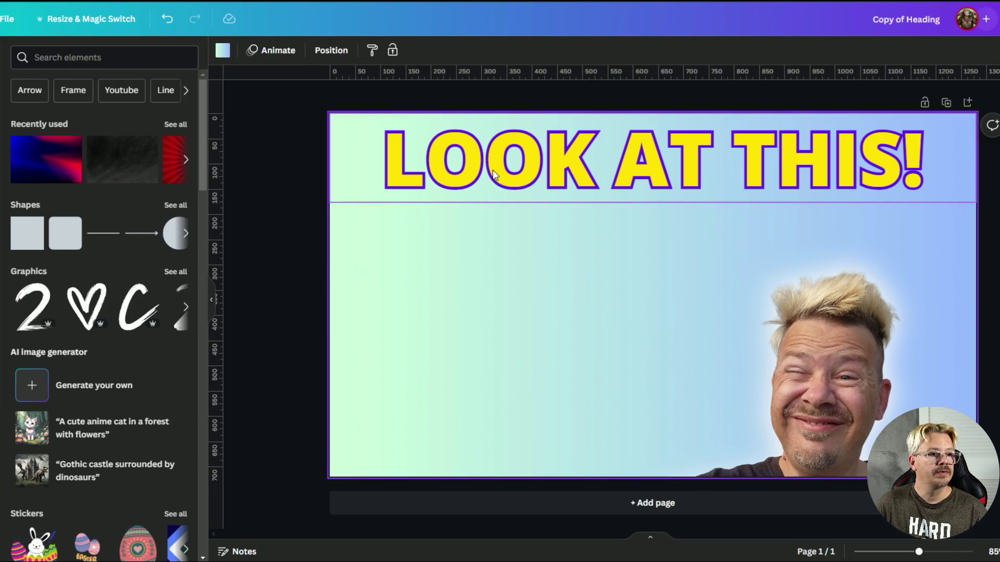
left_click(495, 174)
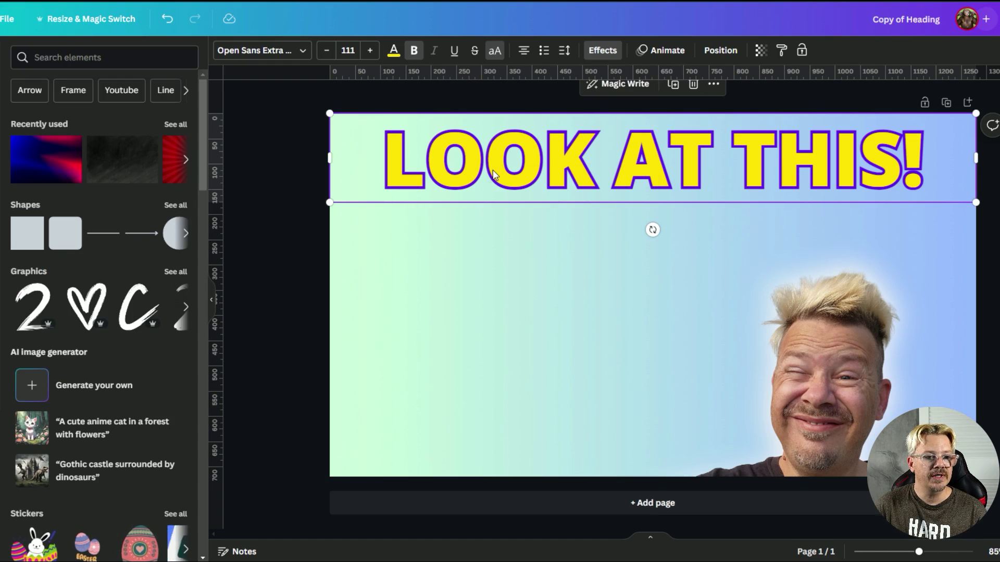
Step: Duplicate the outlined heading, drag the copy slightly lower, and select the upper copy
right_click(495, 174)
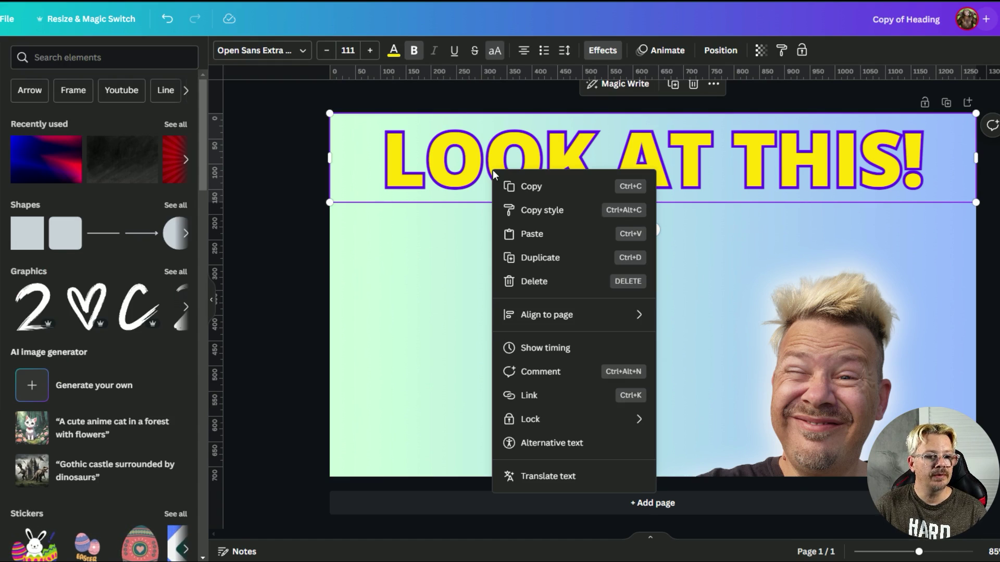
left_click(532, 260)
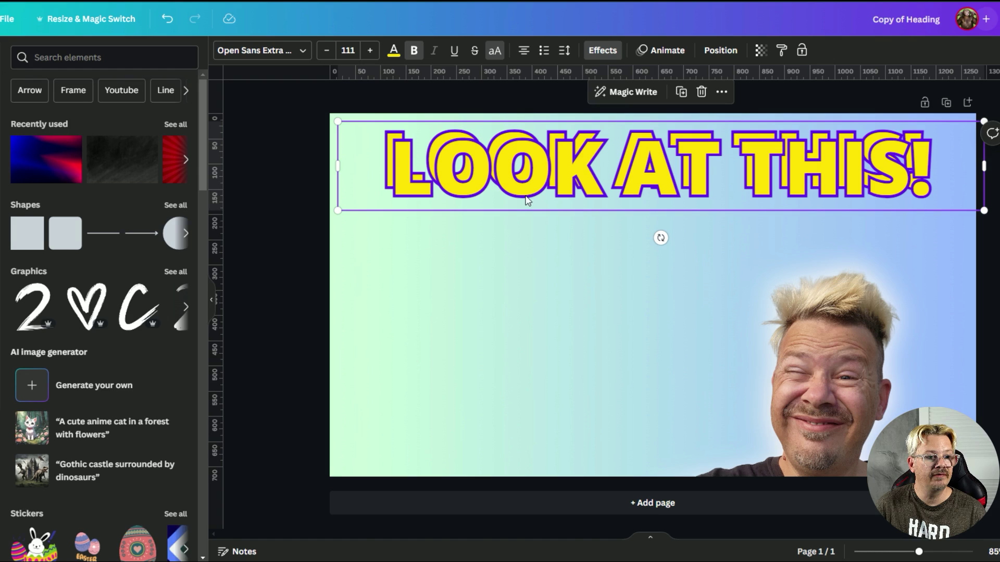
left_click_drag(577, 182, 569, 208)
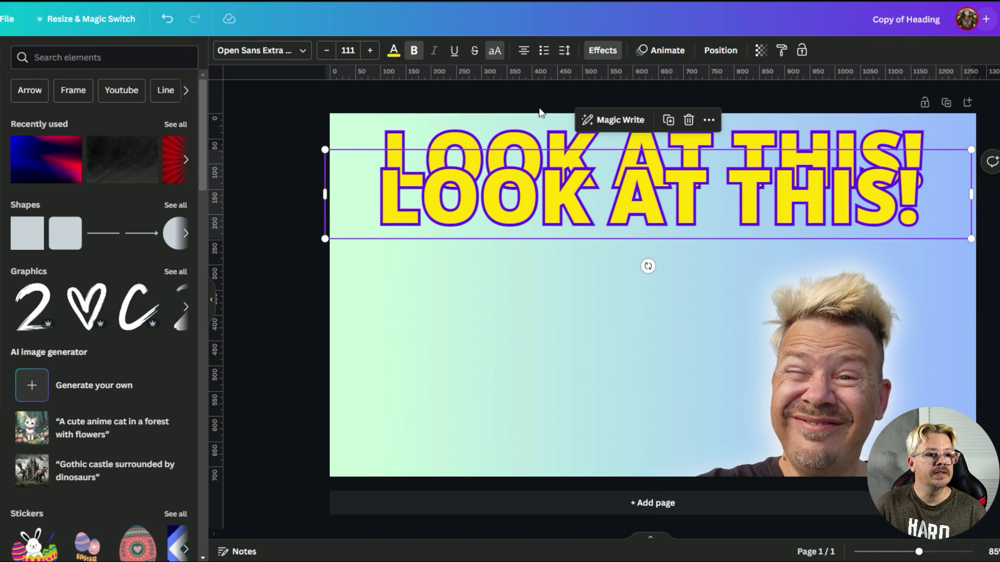
left_click(503, 133)
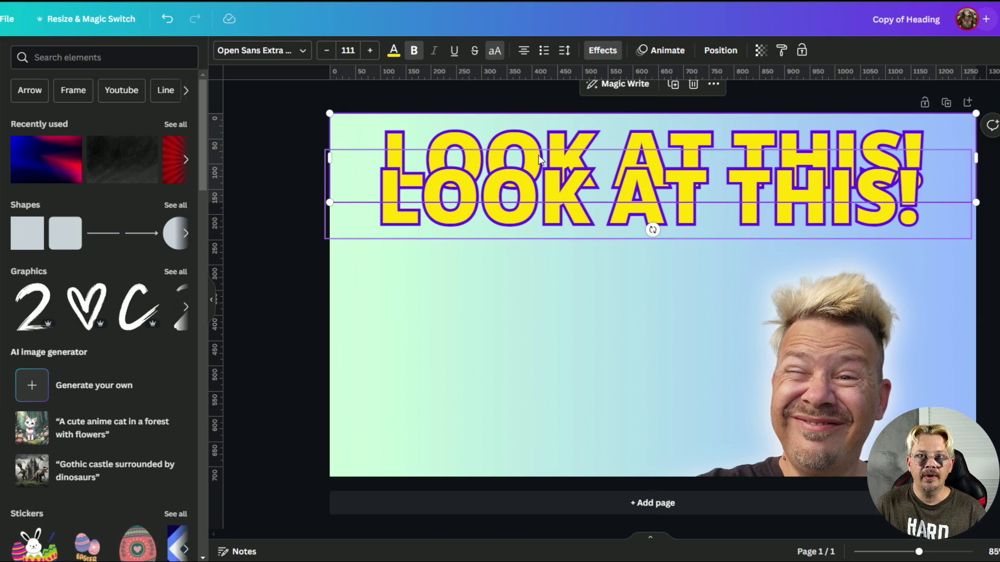
Step: In Layers, move the second LOOK AT THIS! layer directly beneath the top heading layer
left_click(718, 51)
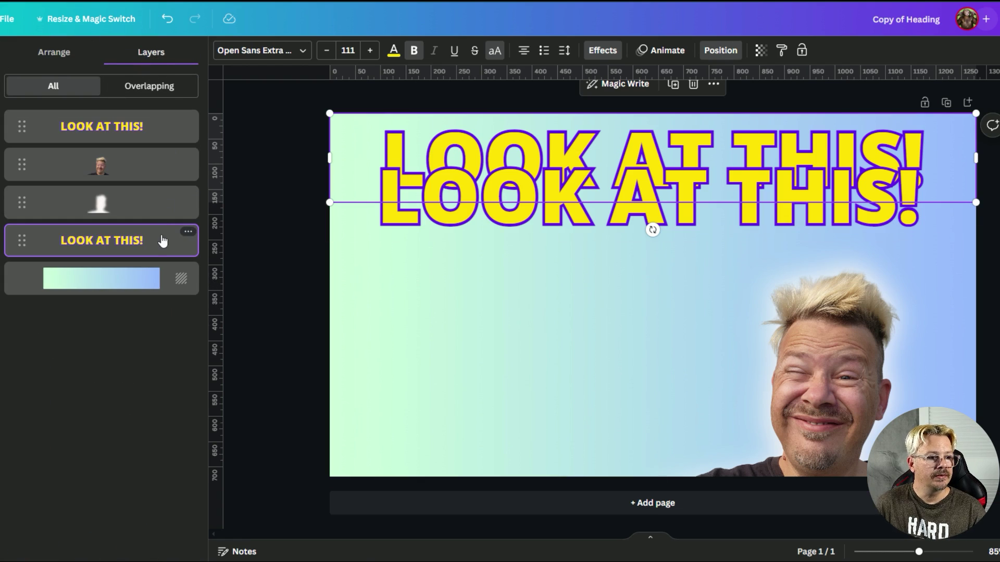
left_click(149, 135)
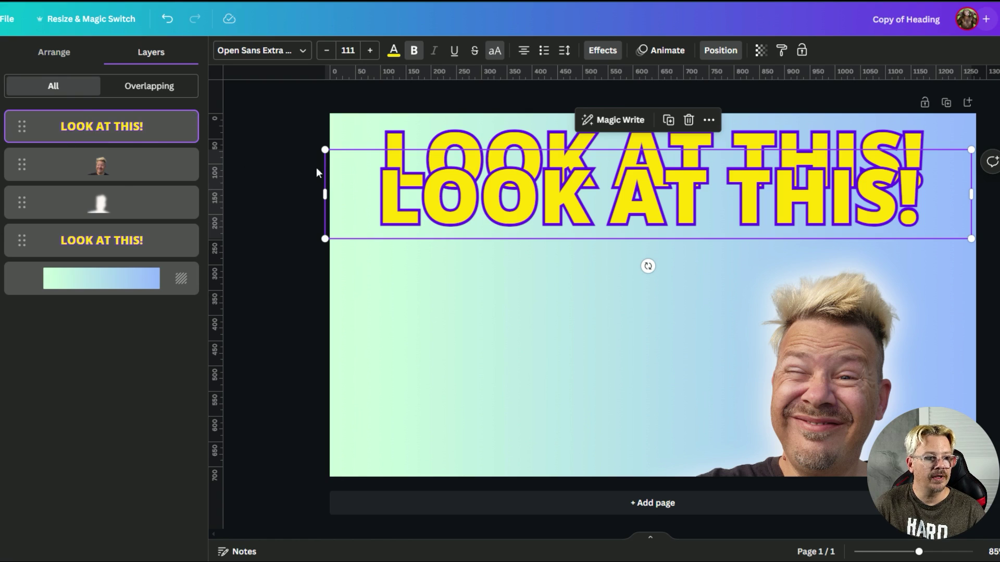
left_click_drag(114, 249, 118, 158)
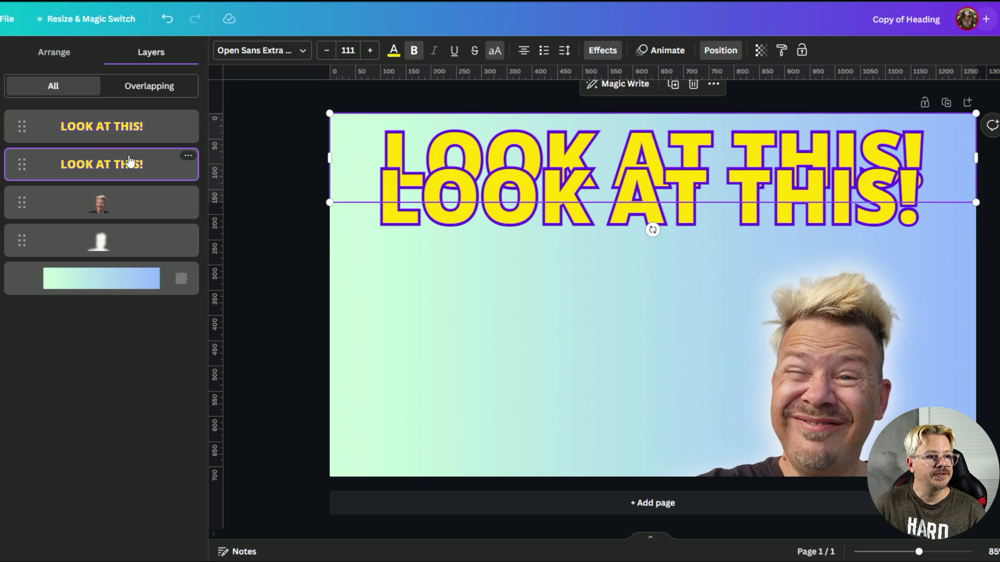
Step: Replace the back heading copy's outline with a Shadow effect
left_click(602, 55)
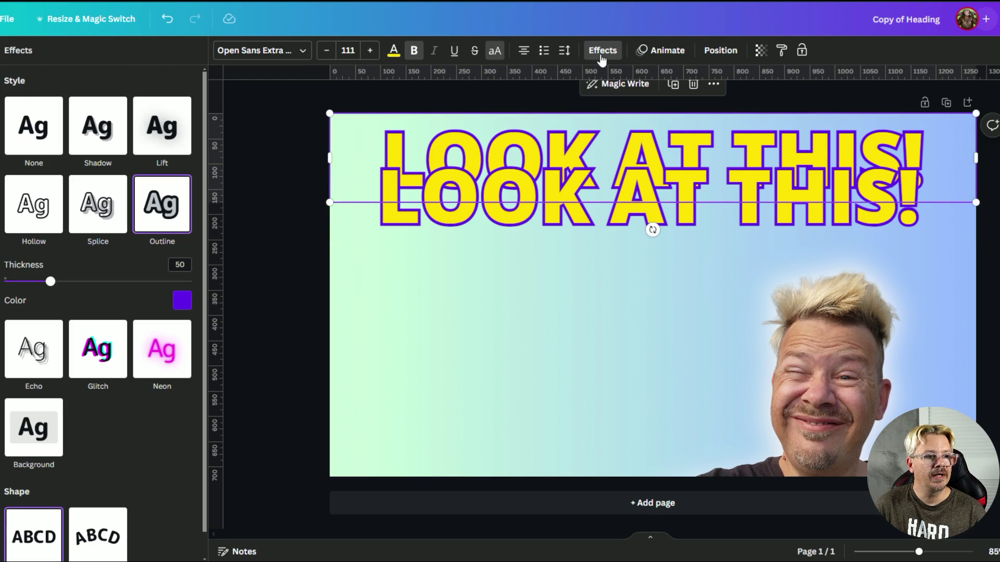
left_click(93, 130)
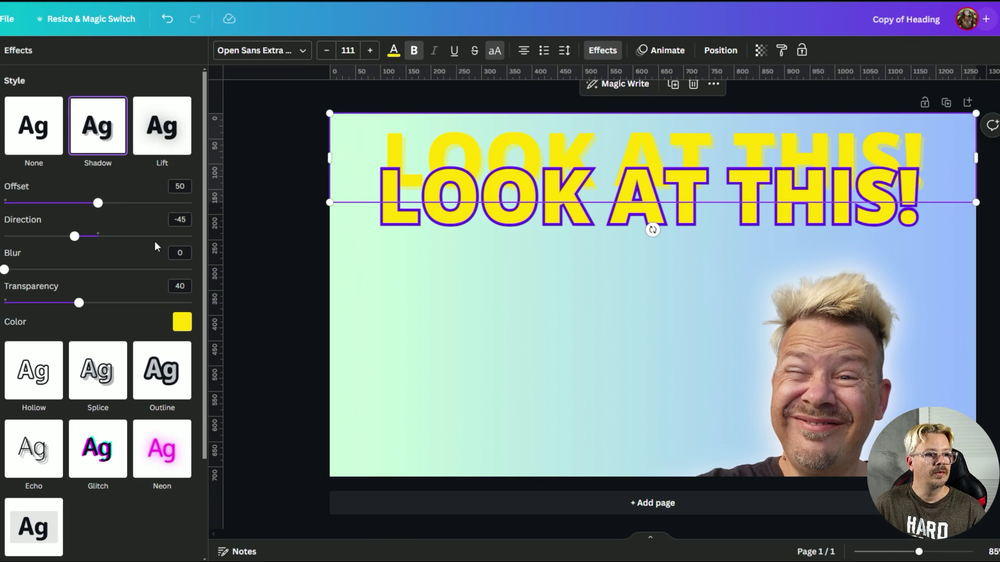
Step: Drag the outlined heading over its shadow copy and fine-tune the alignment while zoomed in
left_click(546, 231)
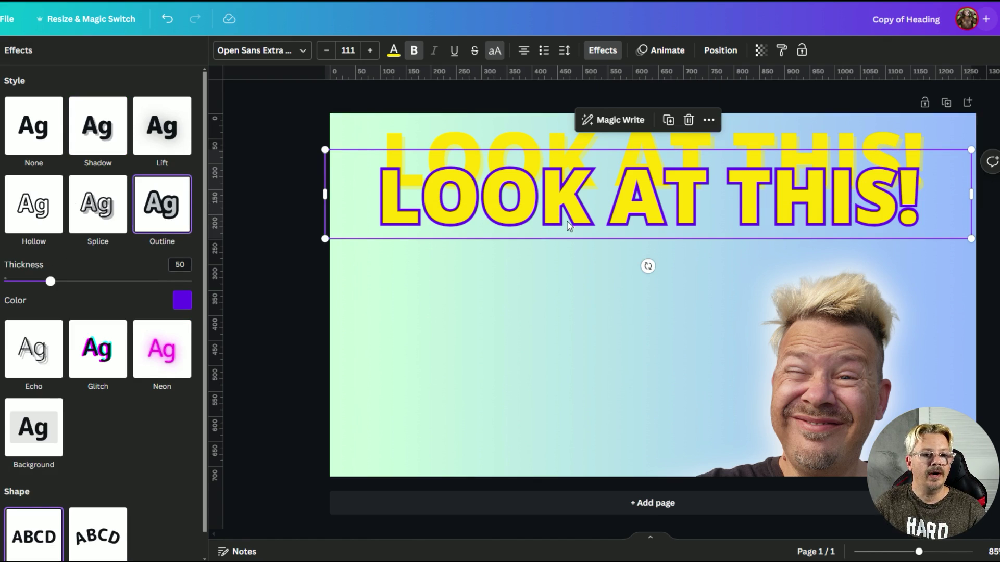
left_click_drag(552, 223, 555, 183)
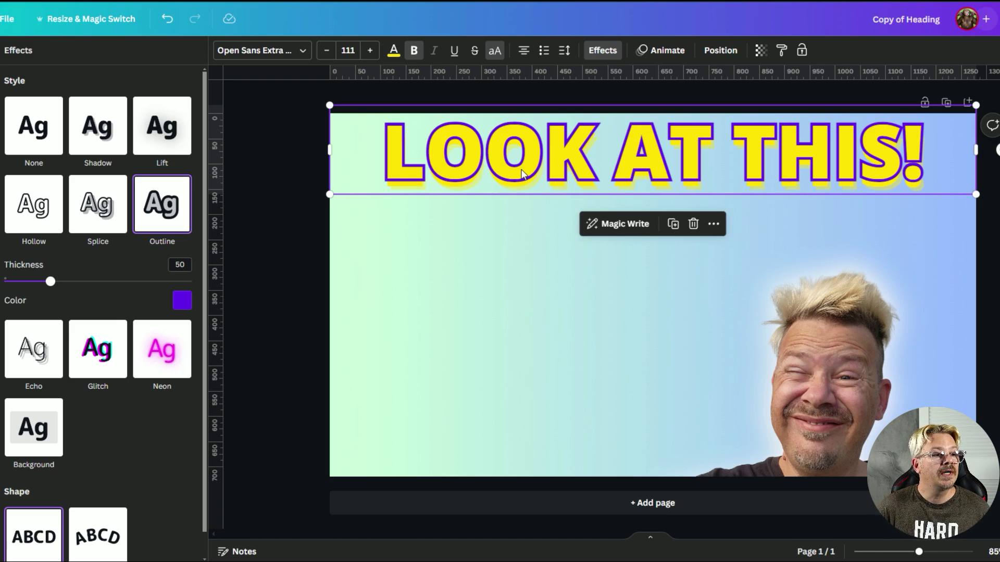
left_click_drag(522, 173, 518, 173)
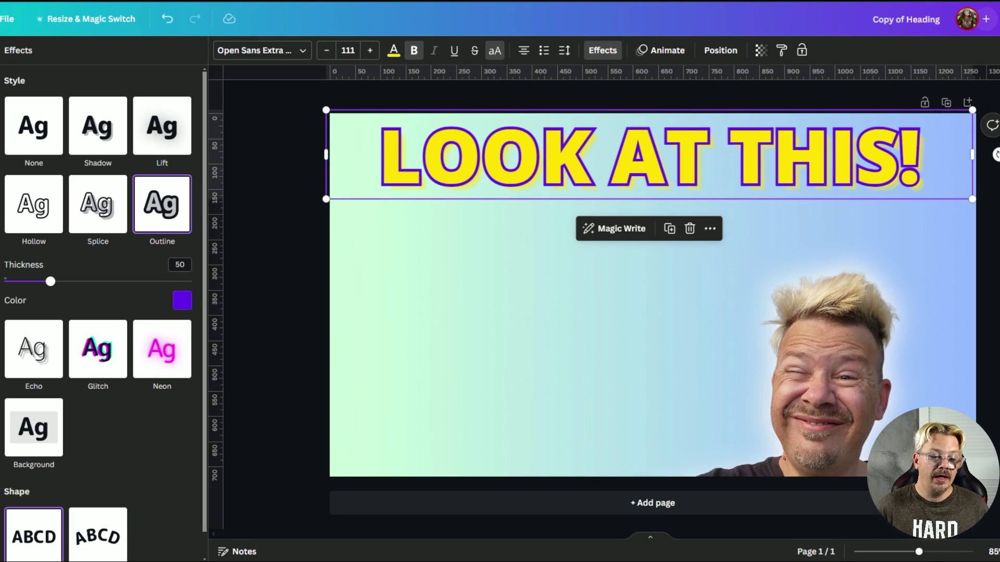
left_click_drag(918, 552, 936, 553)
scroll(549, 322, "up", 3)
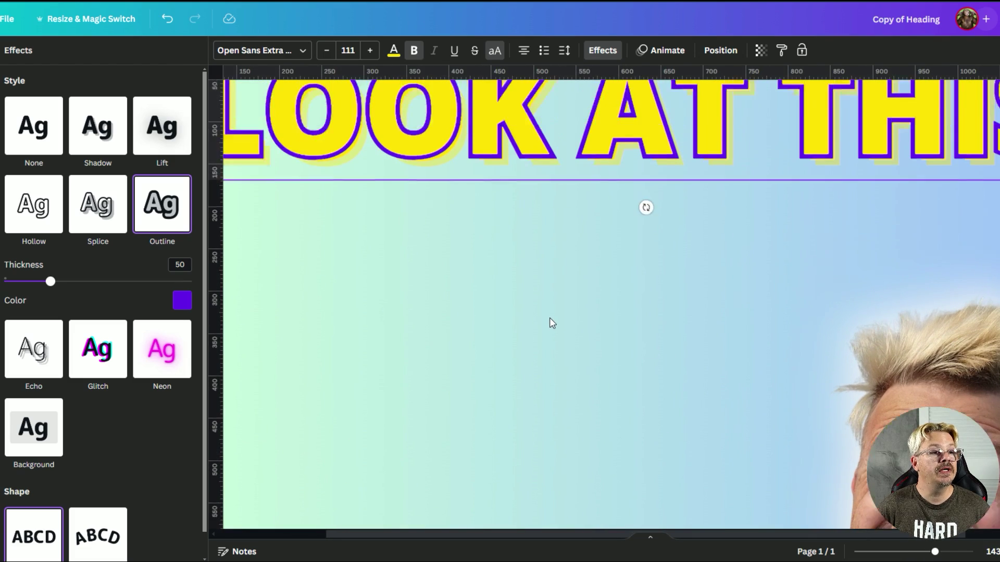
left_click_drag(515, 191, 521, 197)
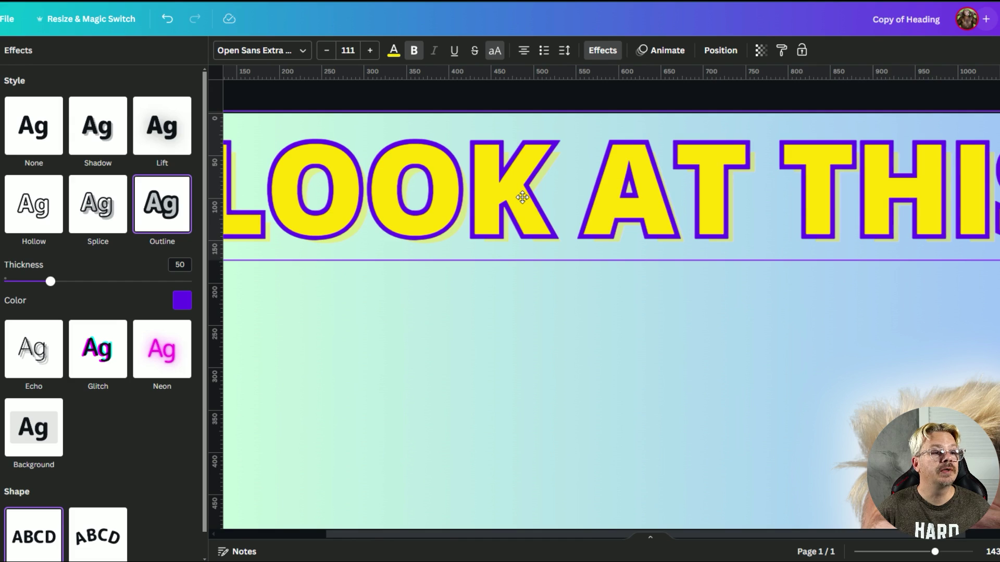
left_click(374, 395)
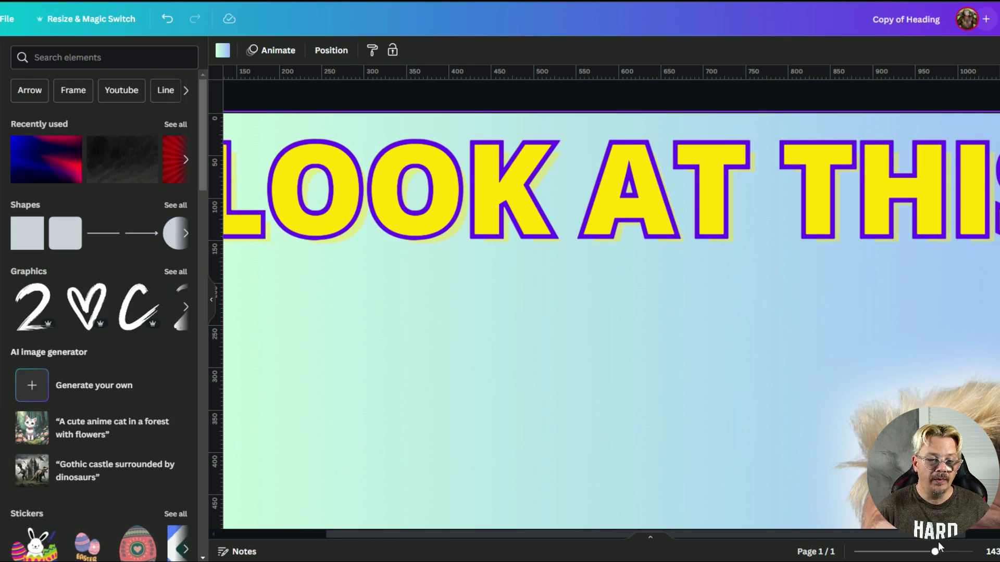
Step: Zoom out and select the lower LOOK AT THIS! text layer from the Layers list
left_click_drag(935, 551, 922, 552)
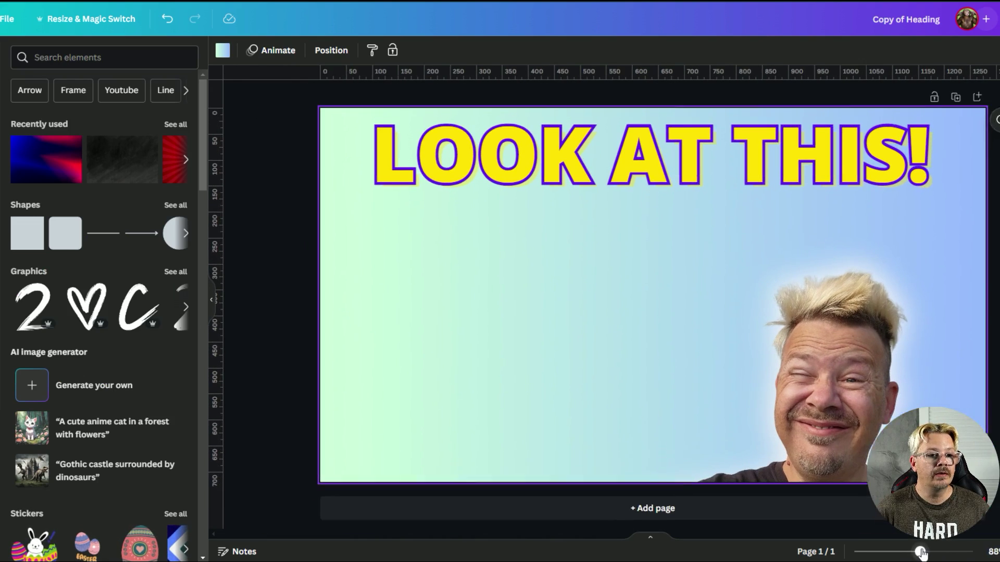
left_click(328, 116)
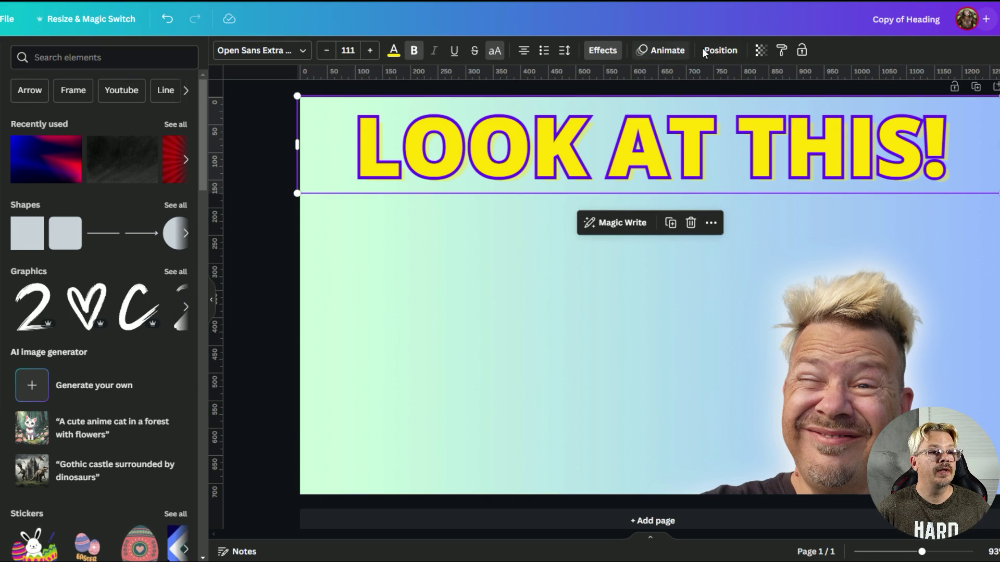
left_click(726, 52)
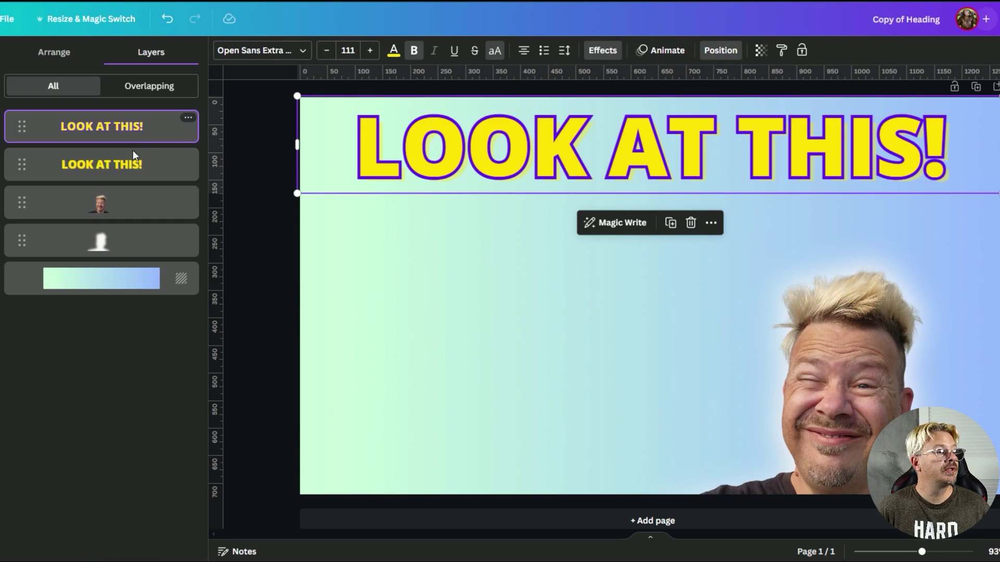
left_click(126, 164)
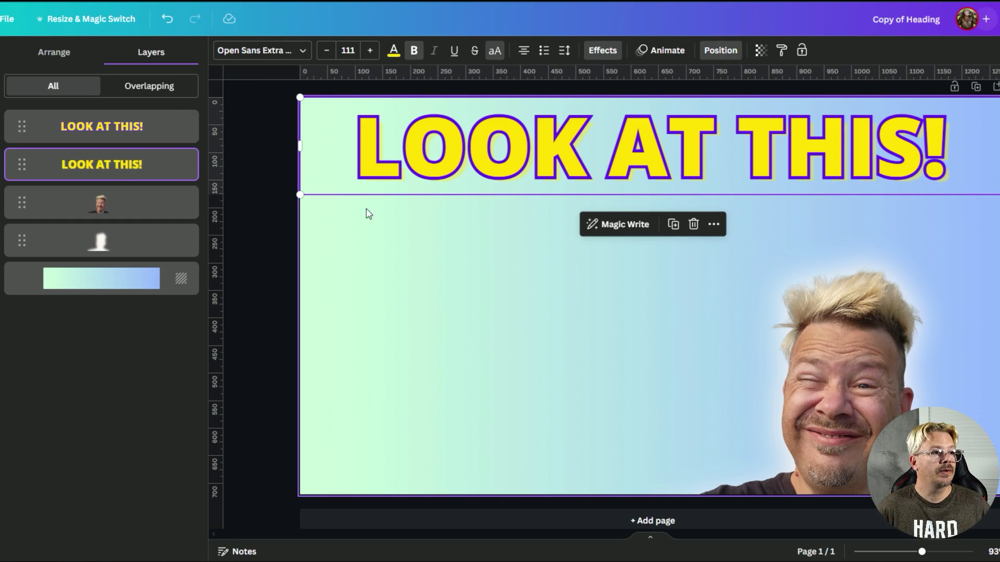
Step: Set the back copy's shadow to Violet, with offset about 68 and increased blur
left_click(608, 54)
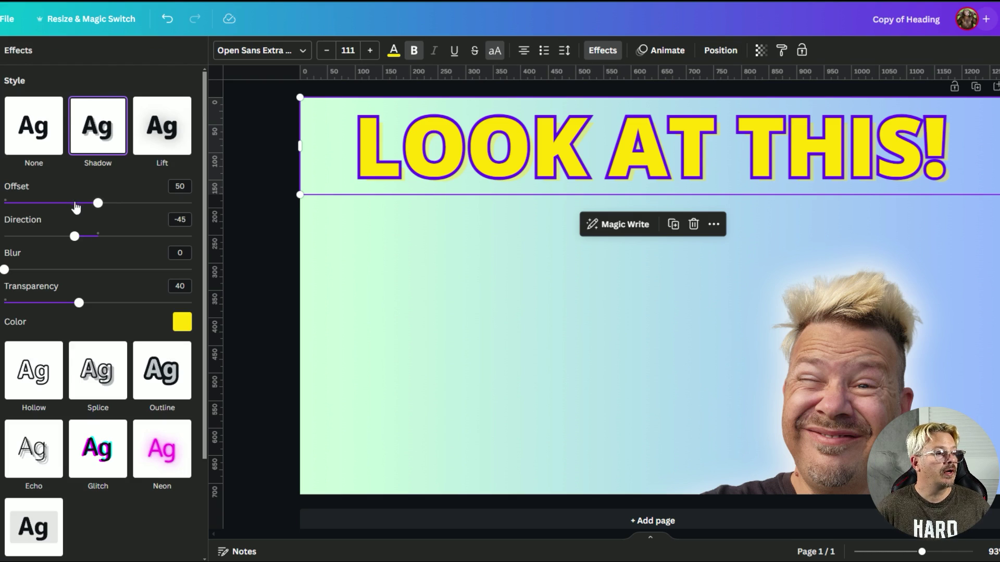
left_click(181, 322)
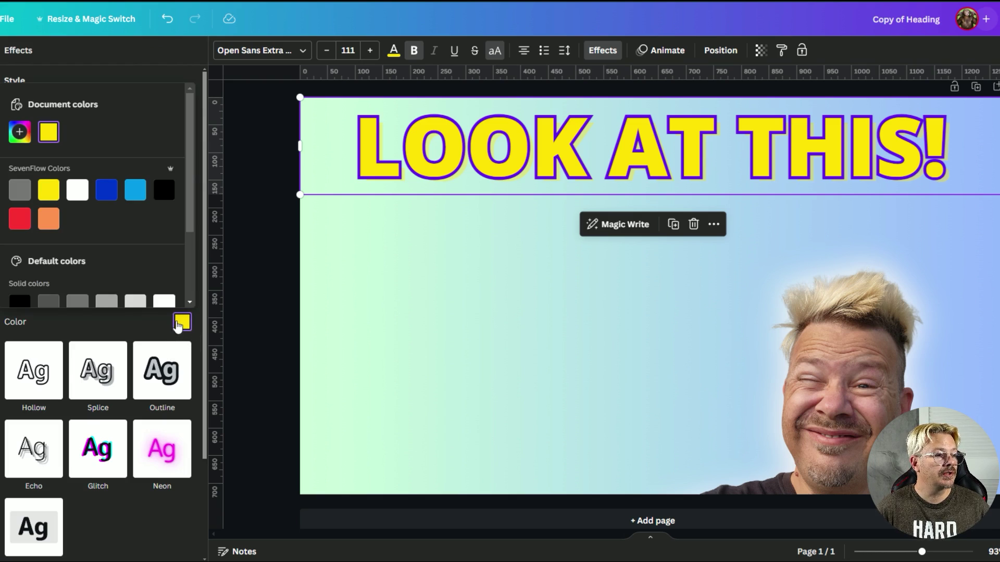
left_click(25, 302)
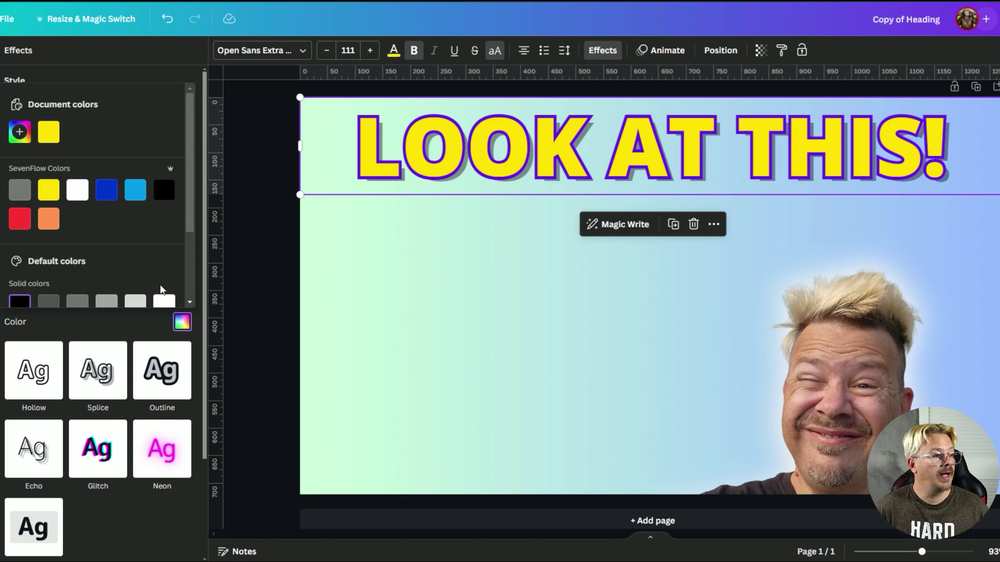
scroll(160, 289, "down", 2)
left_click(164, 232)
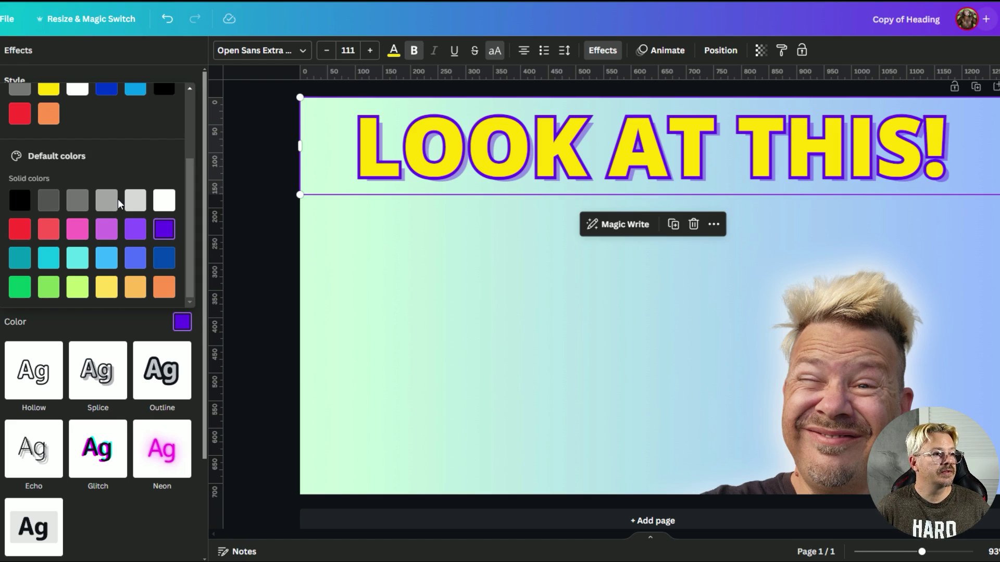
scroll(119, 203, "up", 2)
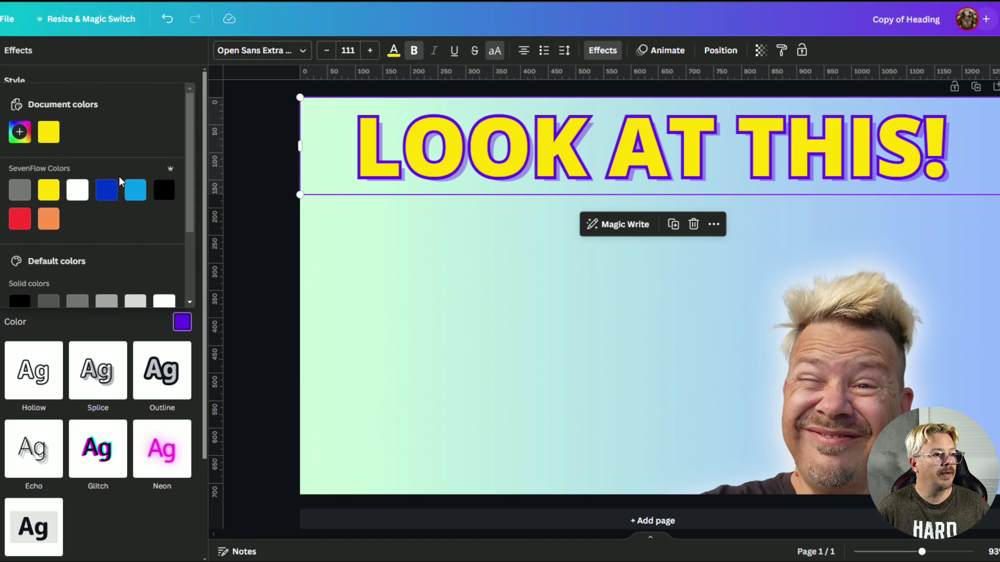
key("Escape")
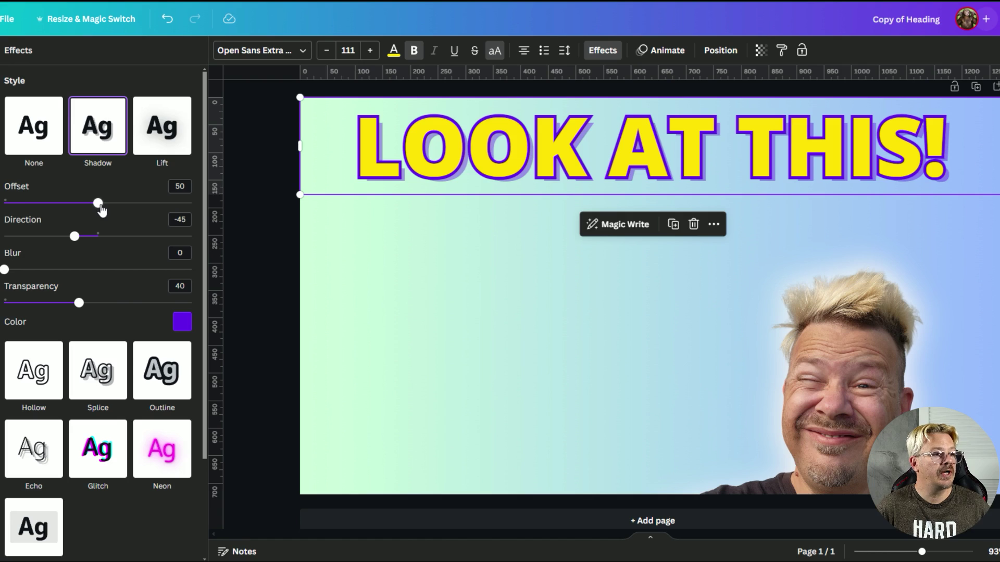
left_click_drag(102, 209, 134, 225)
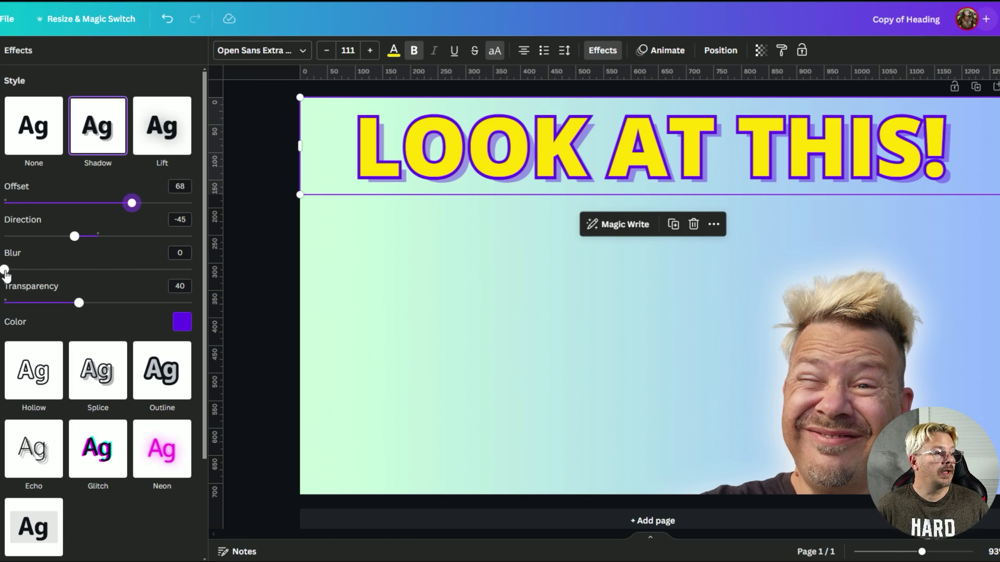
left_click_drag(5, 274, 103, 271)
left_click(563, 271)
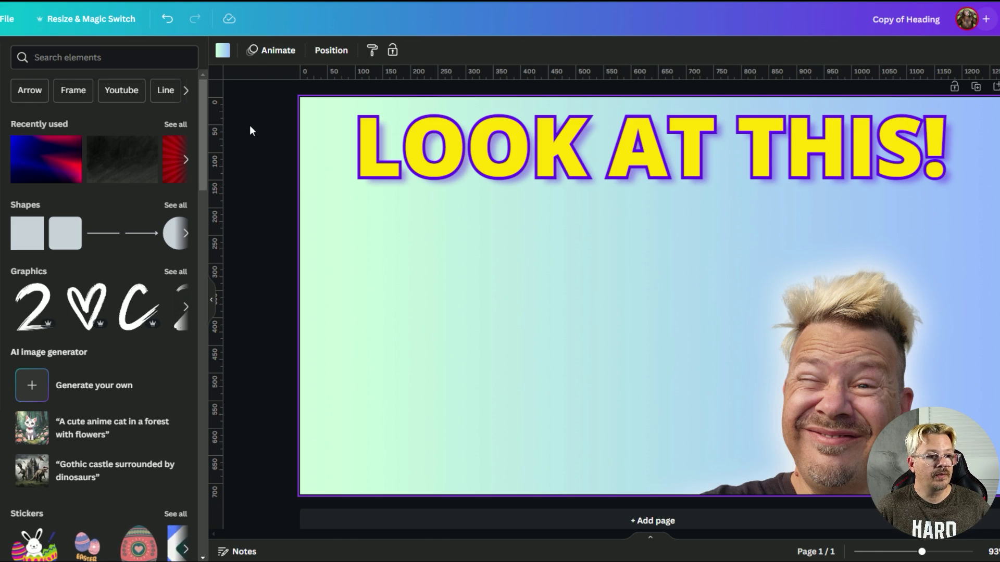
Step: Group both stacked heading layers and move the group slightly lower on the page
left_click_drag(250, 126, 507, 168)
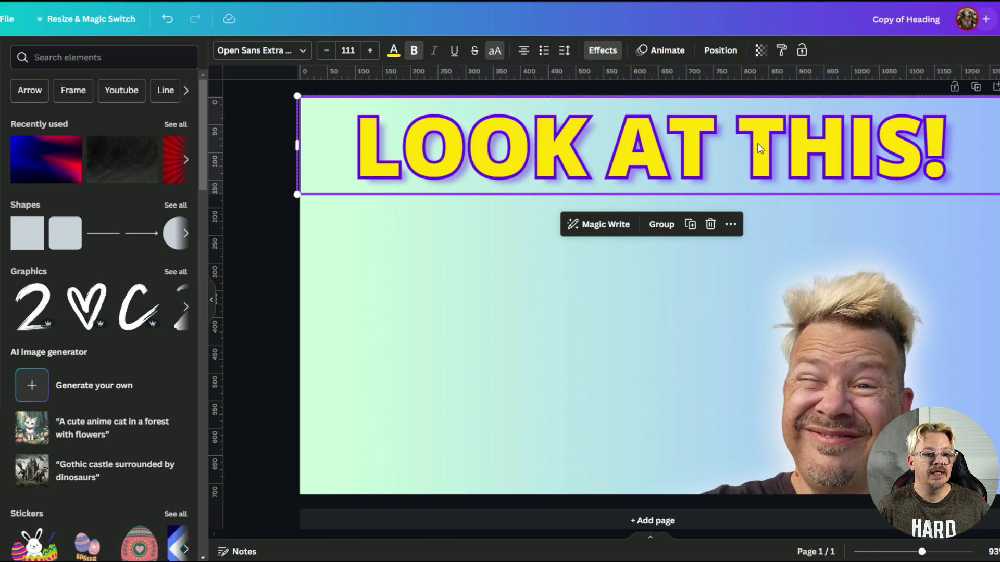
left_click(661, 225)
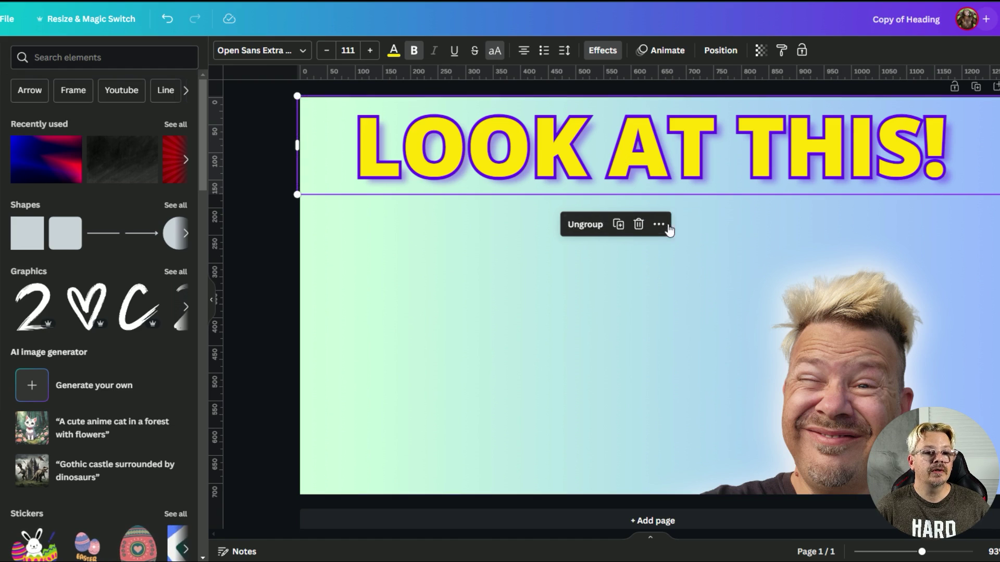
left_click(489, 180)
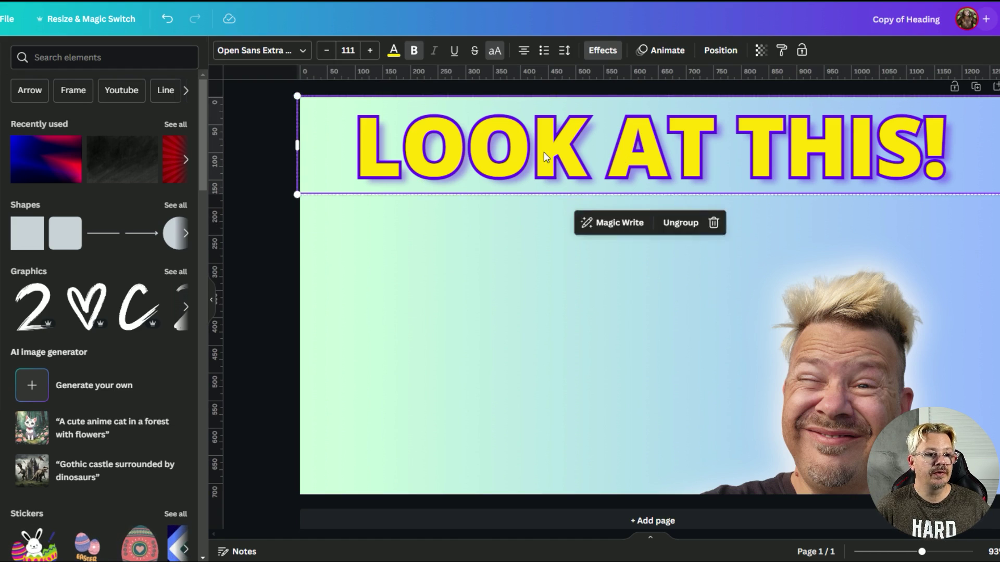
left_click_drag(544, 152, 519, 193)
Step: Change the word THIS to ME in the grouped heading
double_click(740, 177)
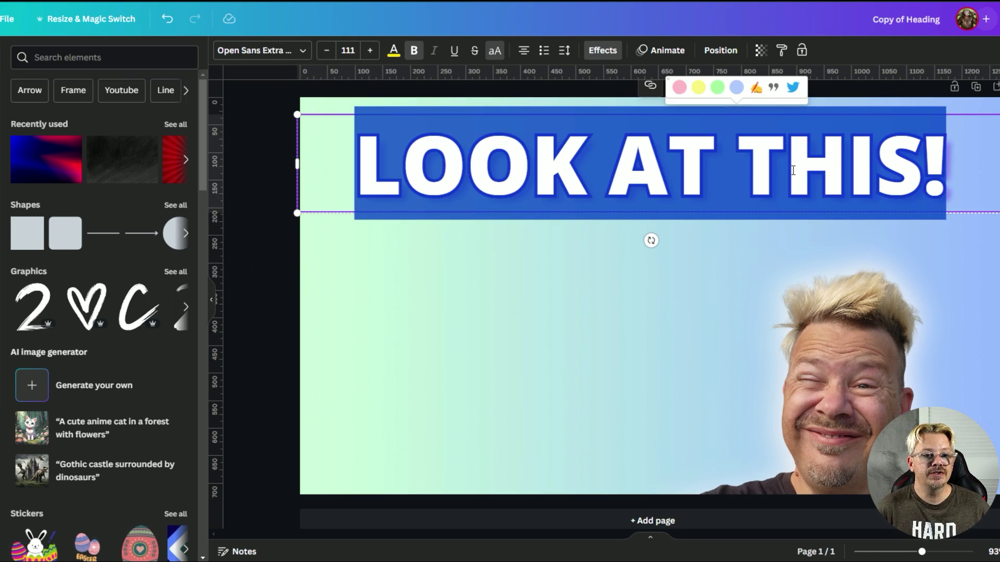
double_click(792, 170)
type("ME")
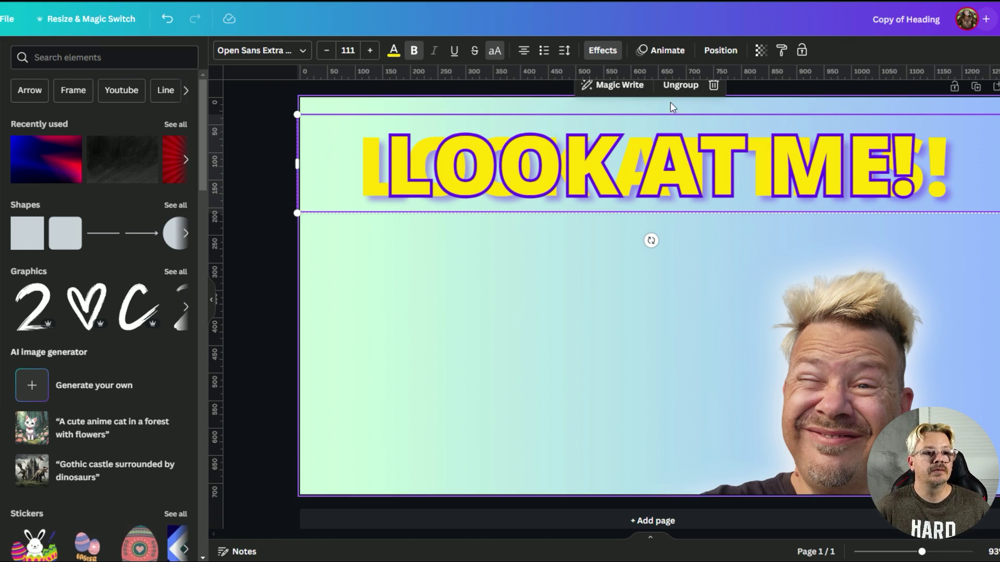
Step: Ungroup the copies, change the other copy to LOOK AT ME!, and stack them back together
left_click(679, 88)
left_click_drag(637, 182, 617, 297)
left_click(539, 287)
left_click(797, 189)
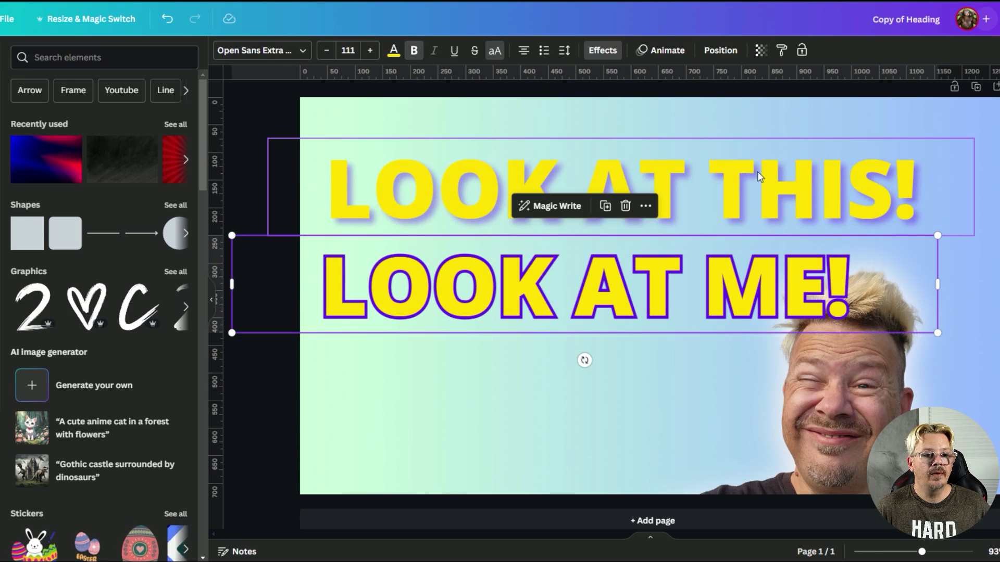
double_click(800, 188)
key("Escape")
key("Delete")
left_click_drag(488, 284, 524, 185)
left_click(468, 356)
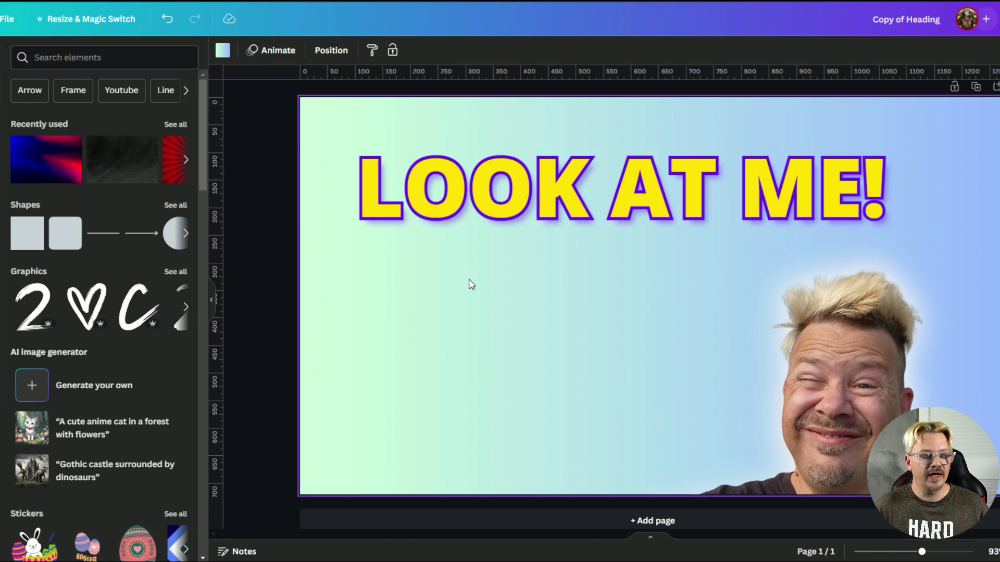
Step: Move the front copy down and make the upper heading copy's text black
left_click(396, 204)
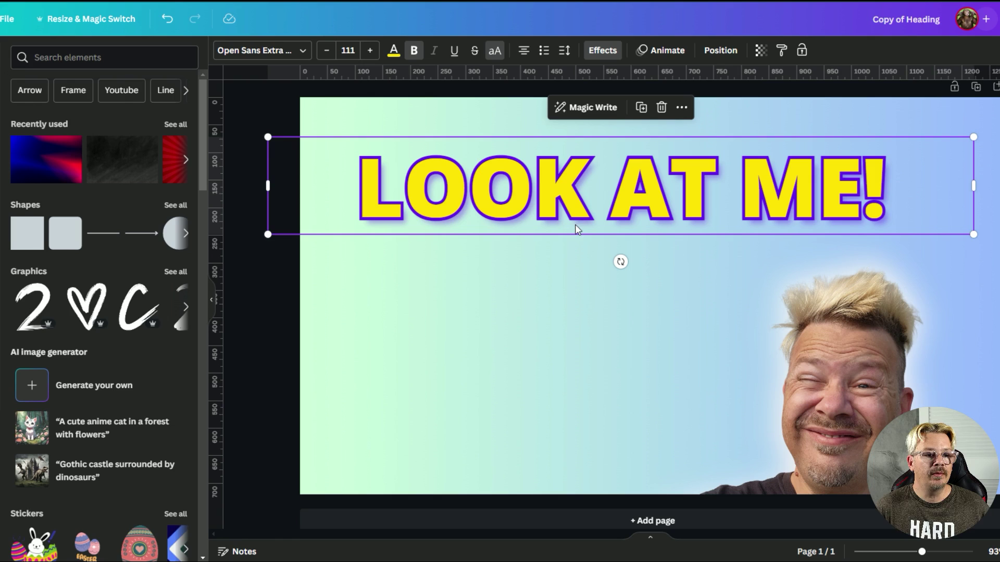
left_click_drag(523, 201, 517, 313)
left_click(458, 188)
left_click(394, 52)
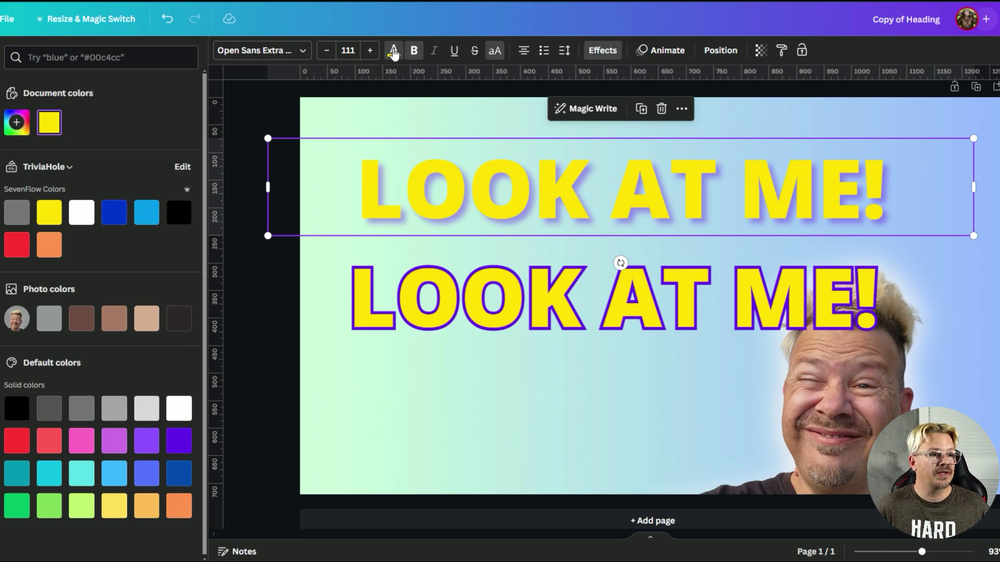
left_click(179, 211)
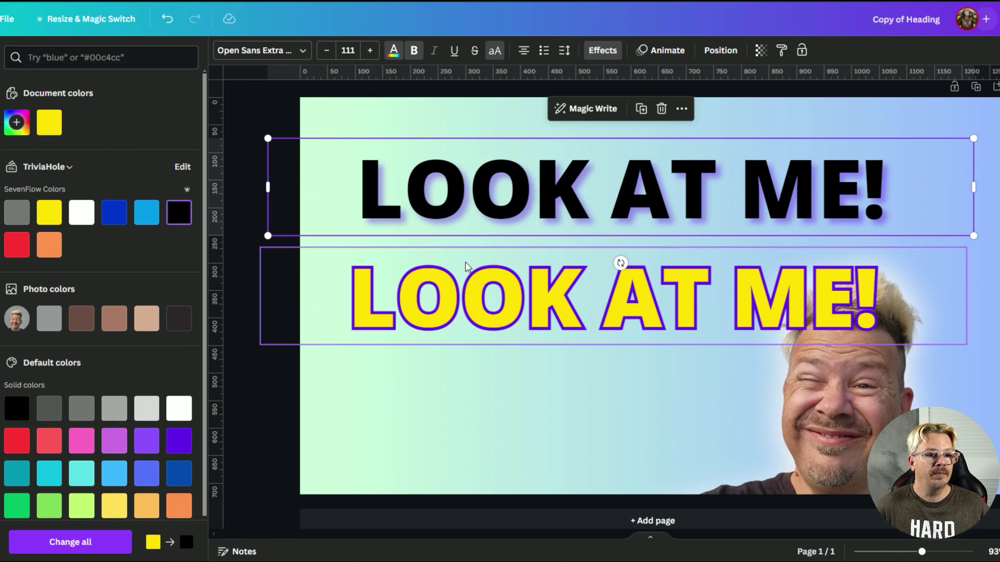
Step: Move the yellow outlined copy up so it partly overlaps the black one
left_click(560, 300)
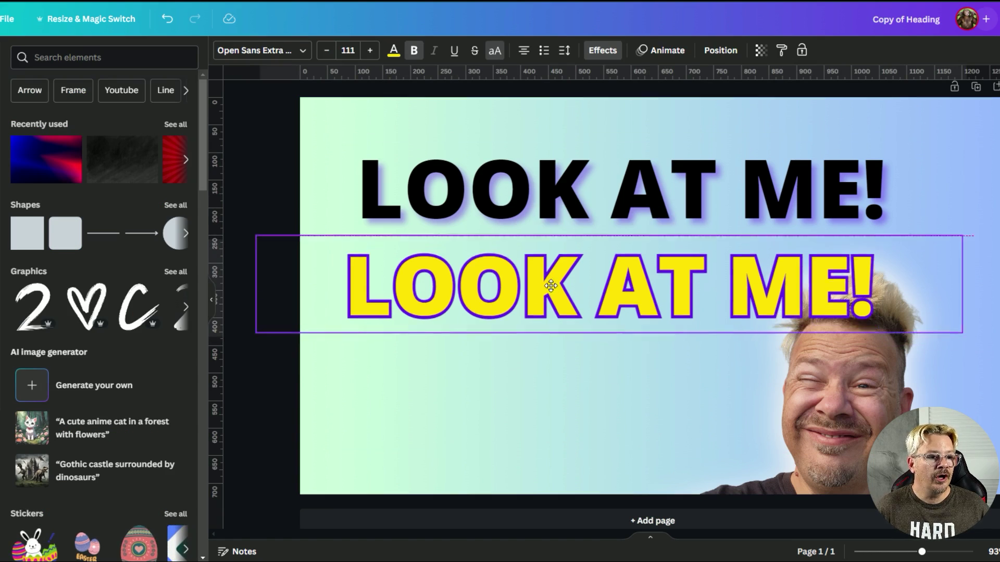
left_click_drag(560, 300, 545, 274)
left_click(611, 326)
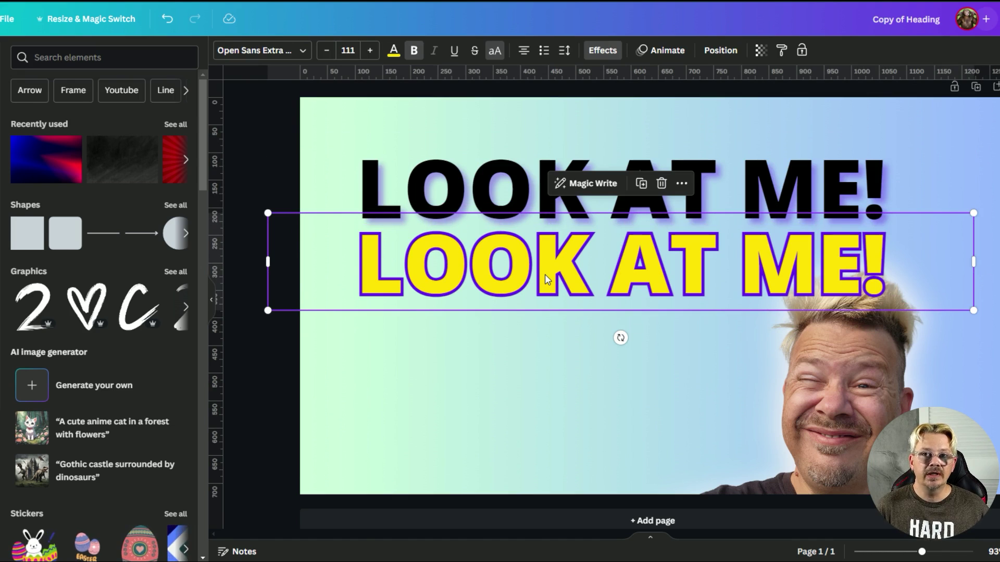
Step: Align the yellow outlined 'LOOK AT ME!' directly over the black copy, then deselect it
left_click_drag(544, 274, 541, 199)
left_click(400, 320)
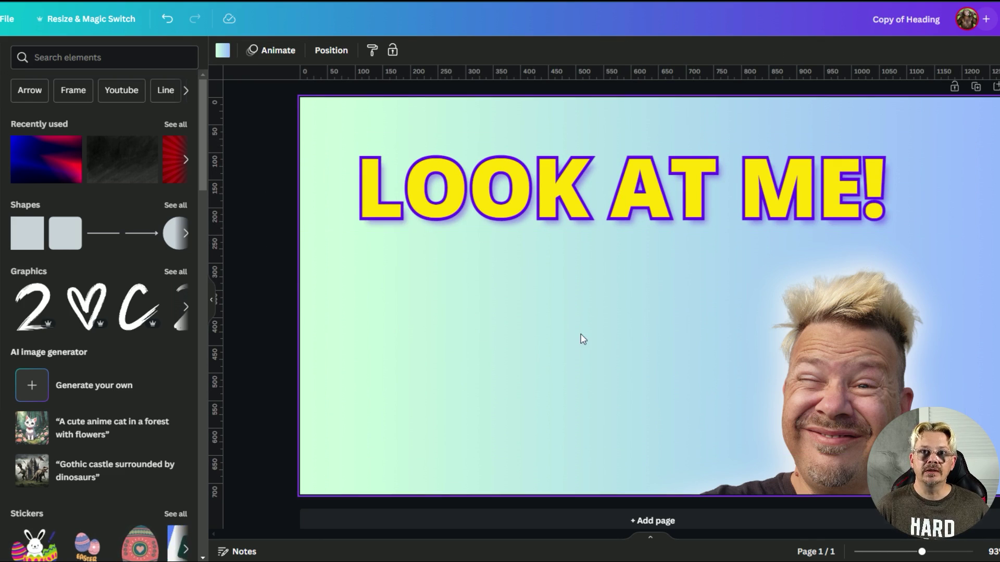